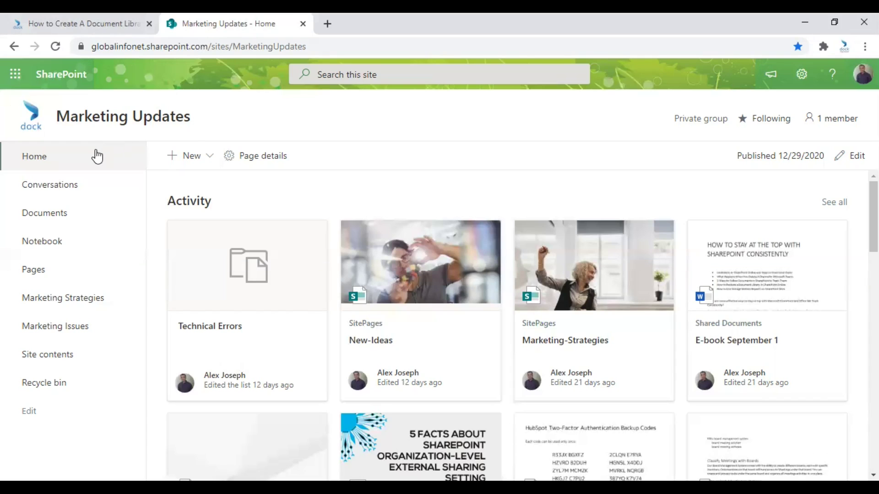
View the files in the site's existing Documents library and return to the site's home page
click(60, 158)
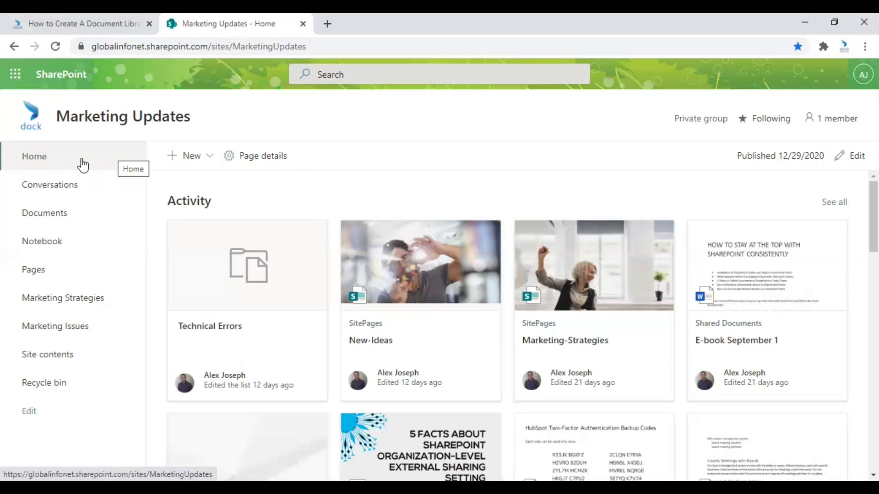
click(48, 219)
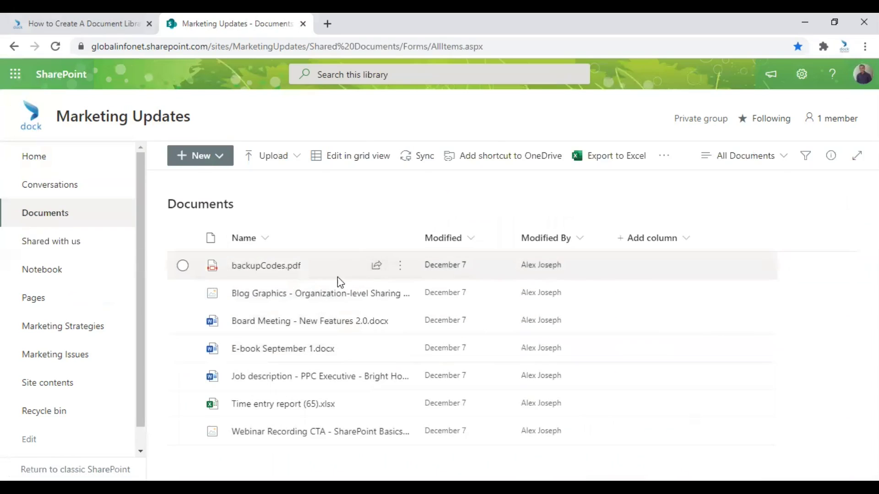
mouse_move(322, 265)
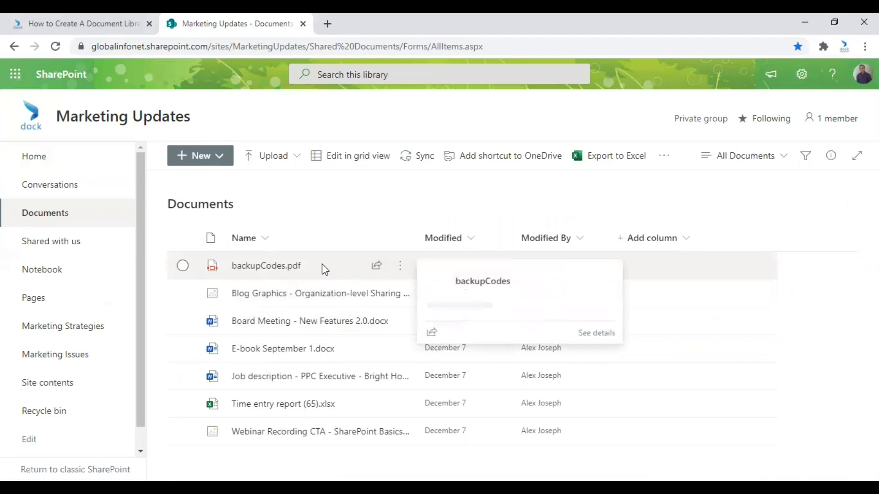
click(48, 161)
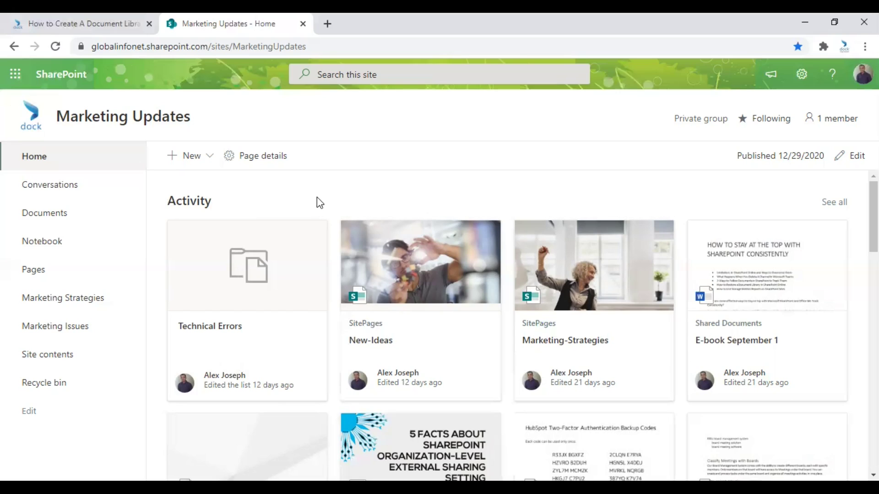
Create a document library named Marketing Documents, described as "All marketing documents for the year 2021.", with Show in site navigation enabled
click(174, 161)
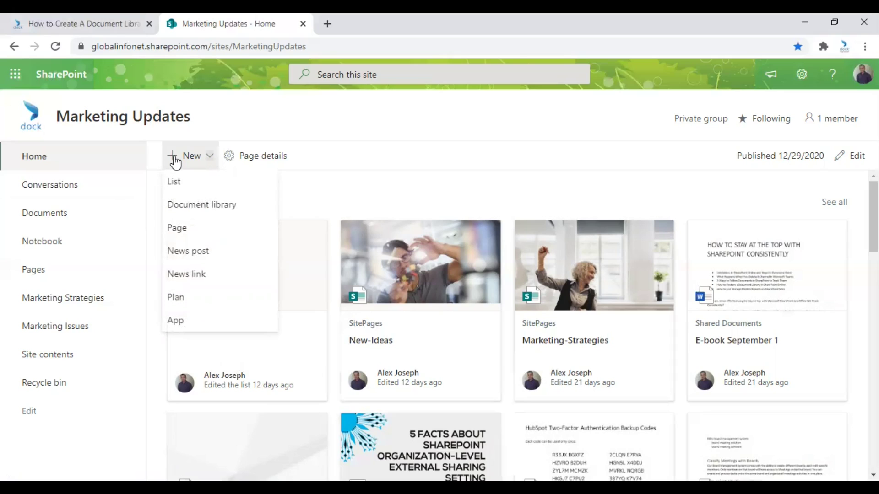
click(194, 206)
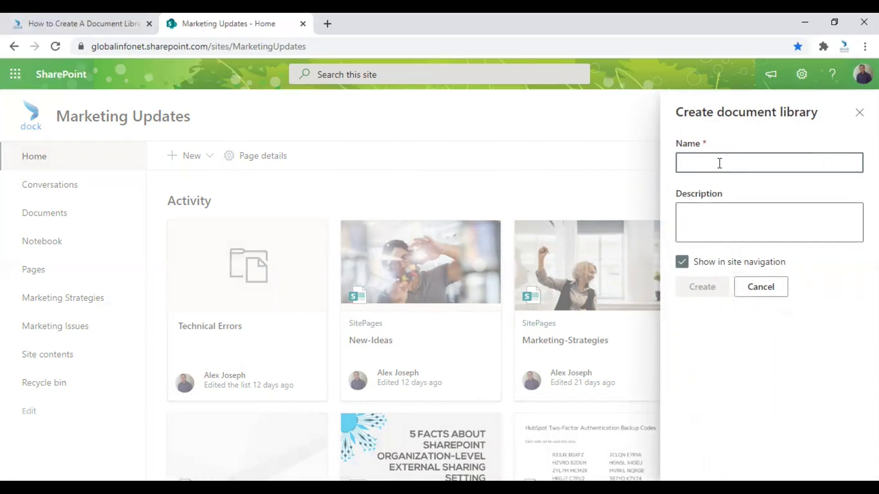
text(Marketing)
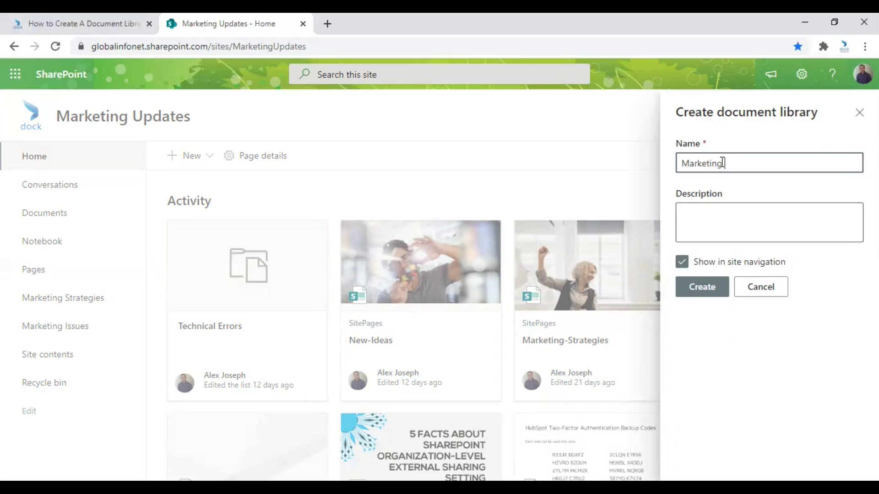
text( Documents)
click(731, 218)
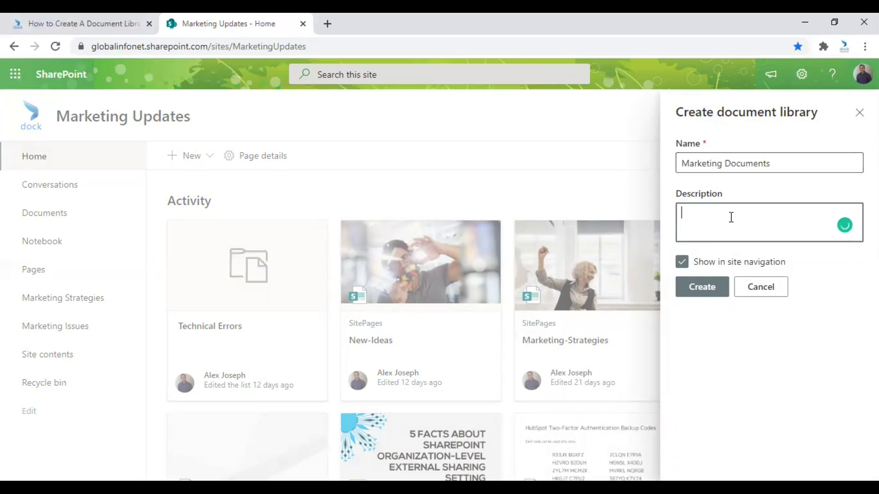
text(All marketing documents for the year 2021.)
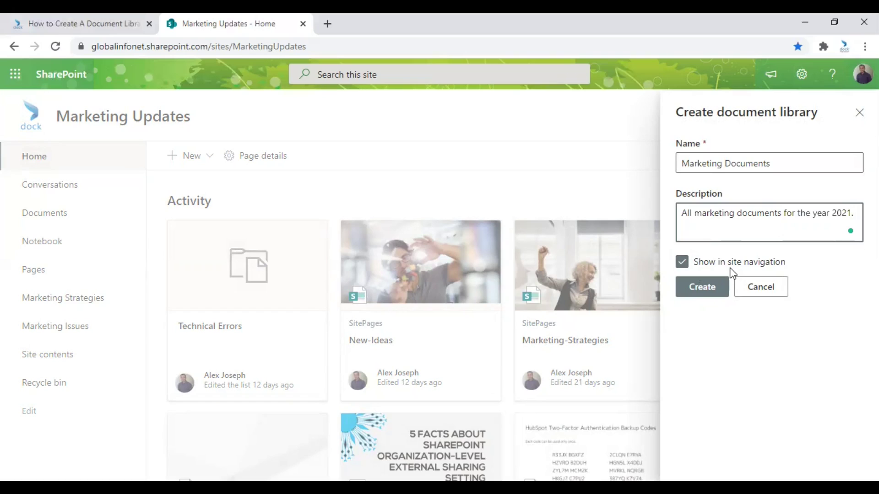
click(686, 268)
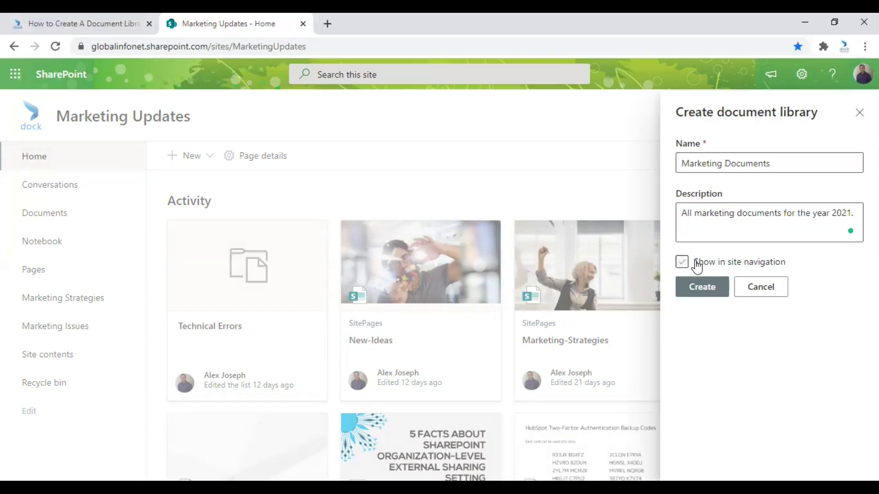
click(683, 269)
click(704, 288)
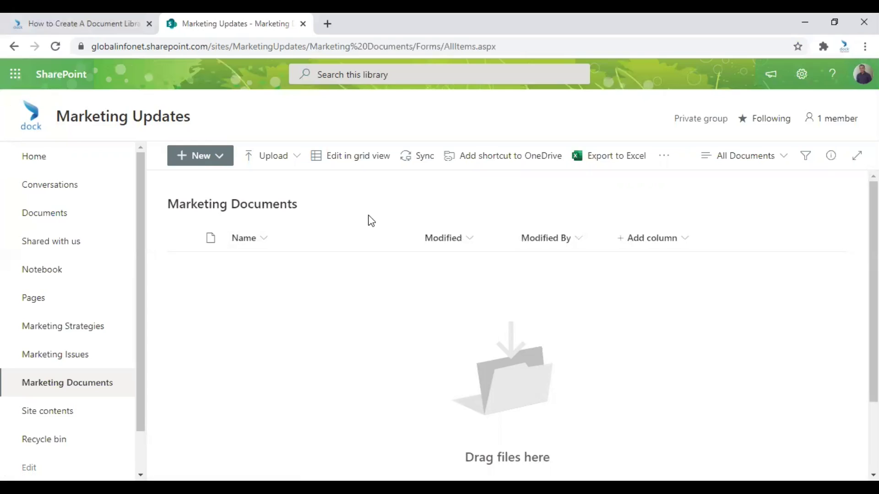
Review the Marketing Documents library's name, description and navigation settings, and return to its settings overview
click(801, 76)
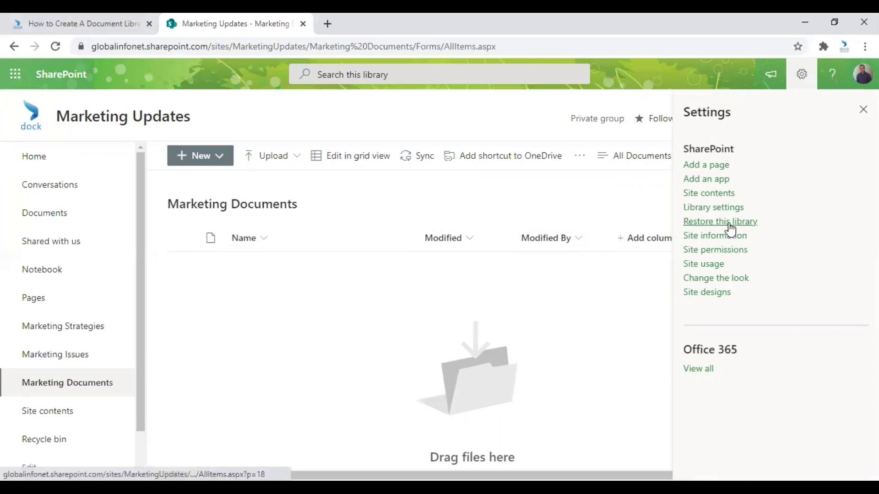
click(720, 209)
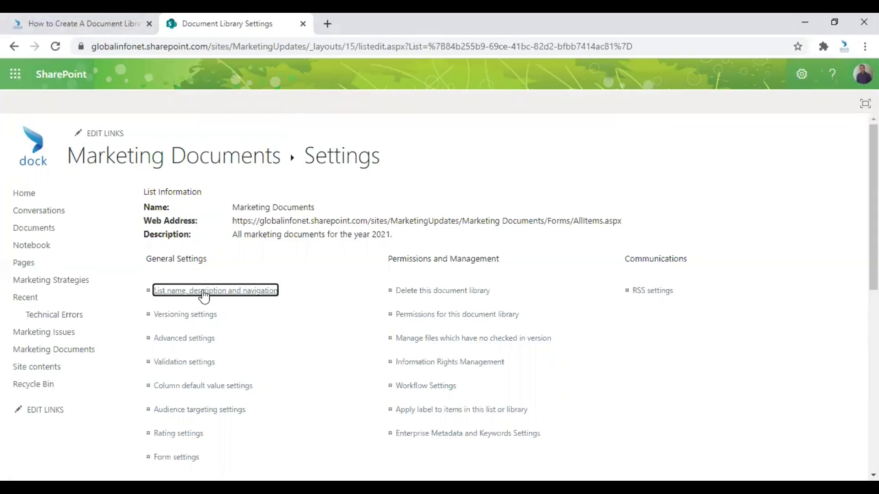
click(201, 298)
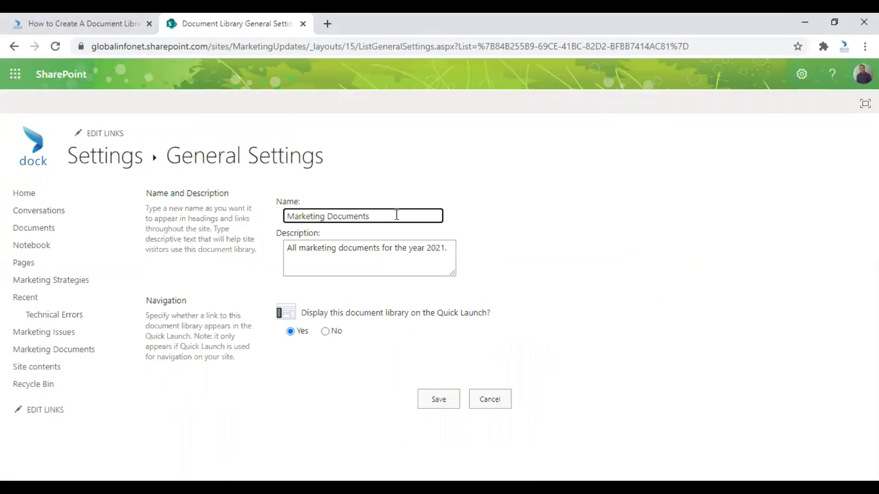
click(364, 251)
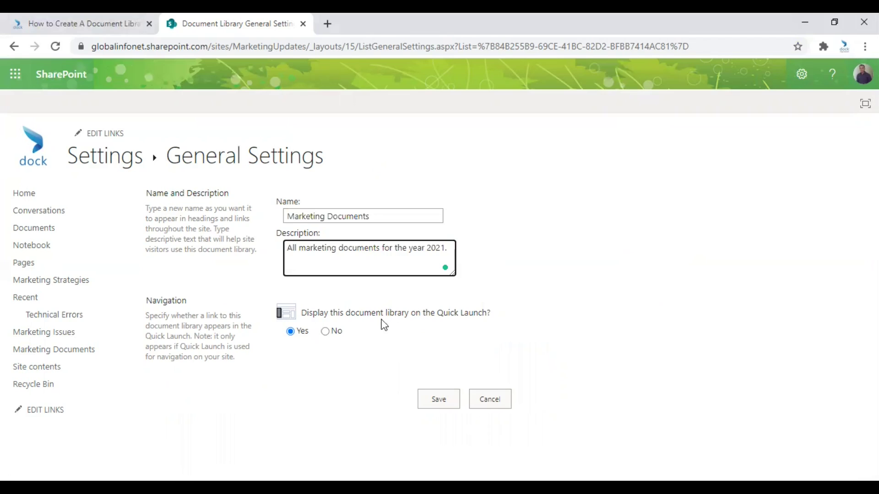
click(129, 164)
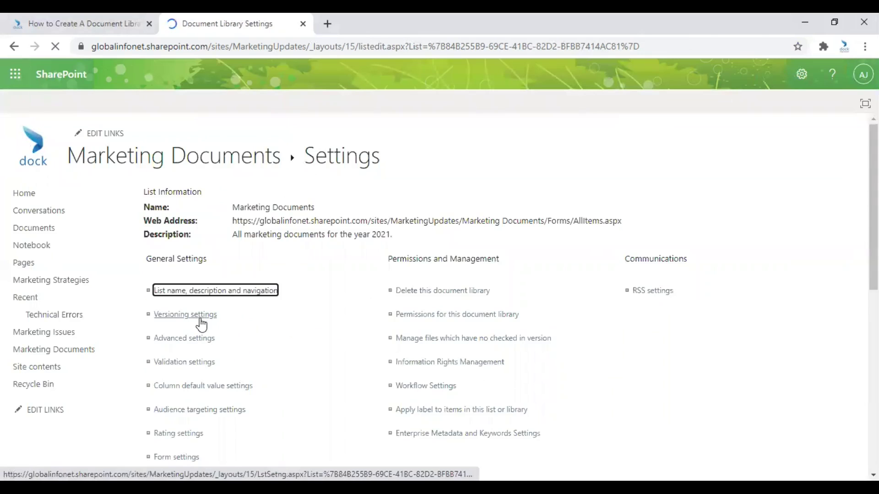
Review the library's versioning settings, including content approval, version history, draft security and check-out, and accept them without changes
click(199, 320)
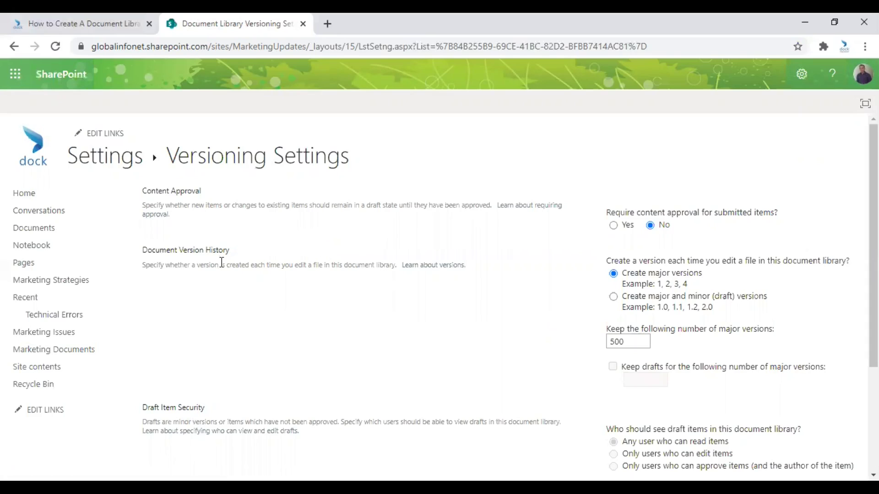
scroll(656, 297, down, 3)
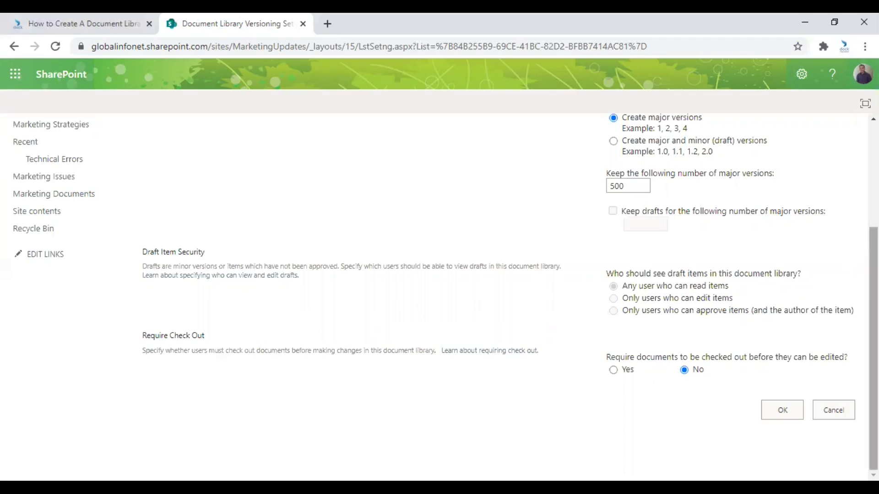
click(783, 412)
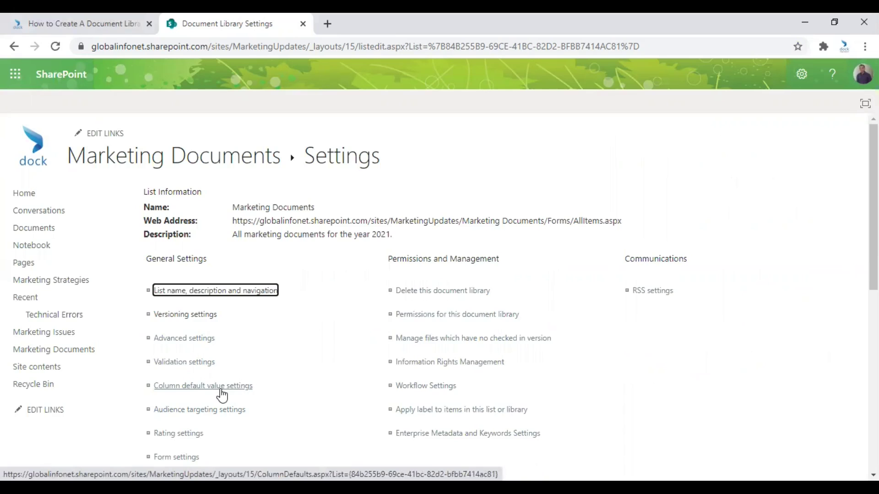
Check the permissions of the Marketing Documents library and return to its settings overview
scroll(235, 397, down, 1)
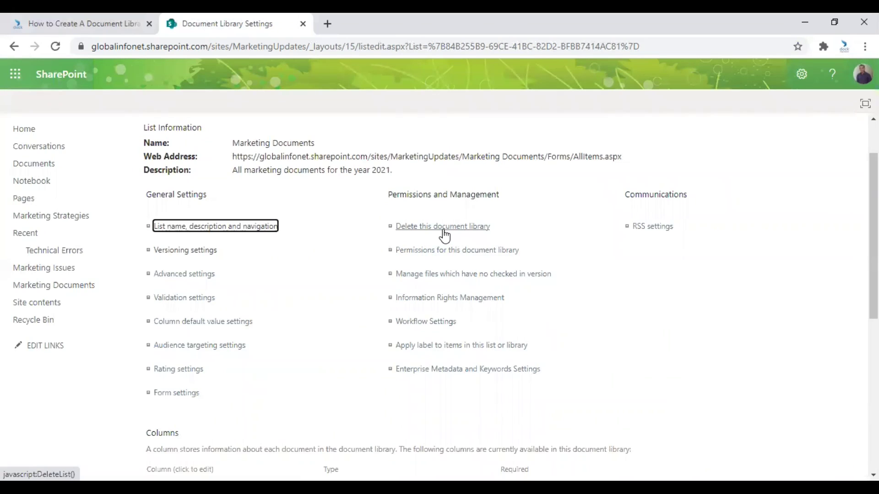
click(462, 253)
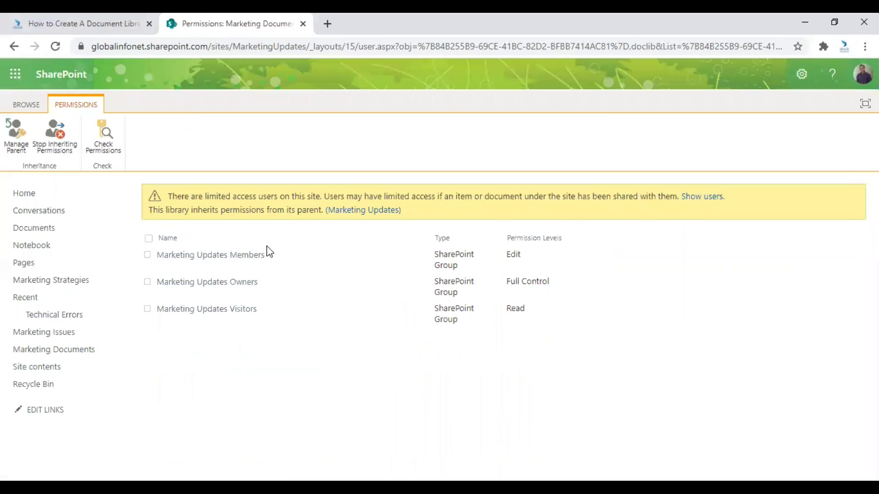
key(alt+Left)
Examine the library's columns, including the Title column's name, description and formatting options, and its configured views
scroll(398, 286, down, 3)
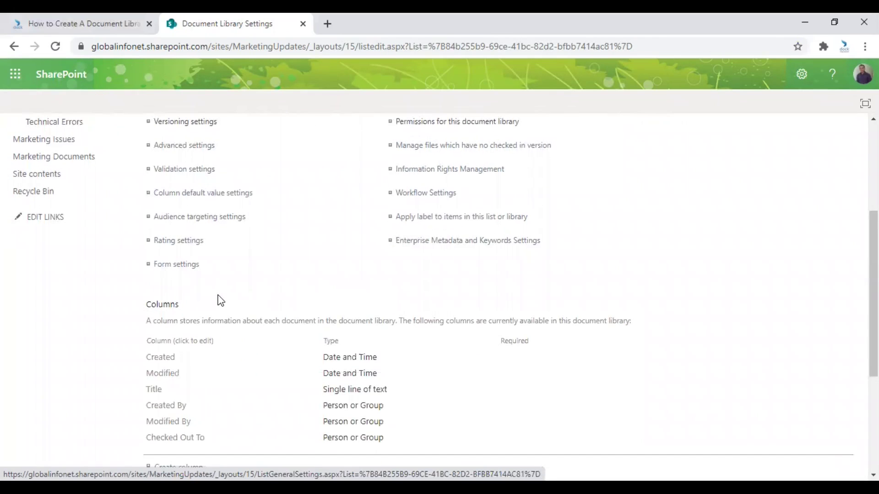
scroll(204, 323, down, 1)
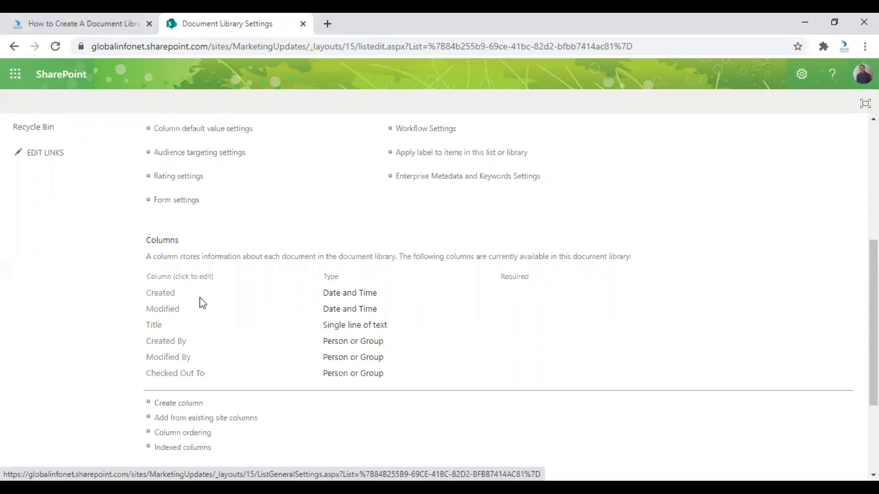
click(160, 327)
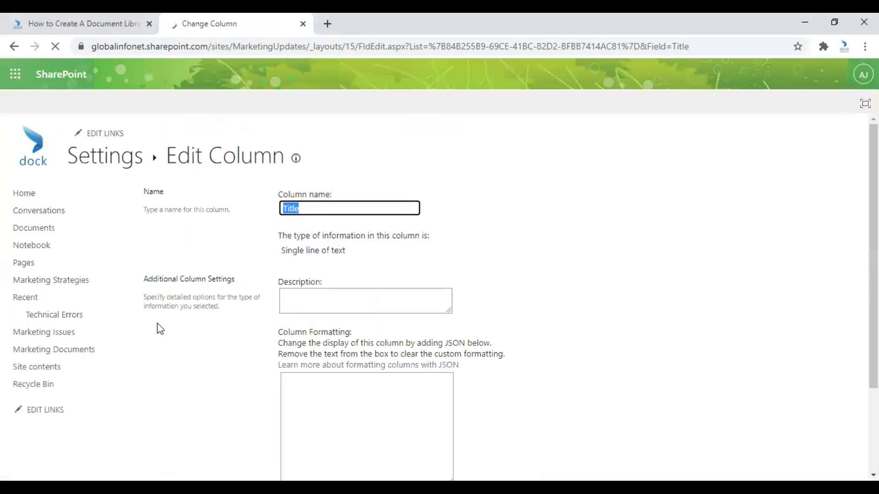
click(314, 209)
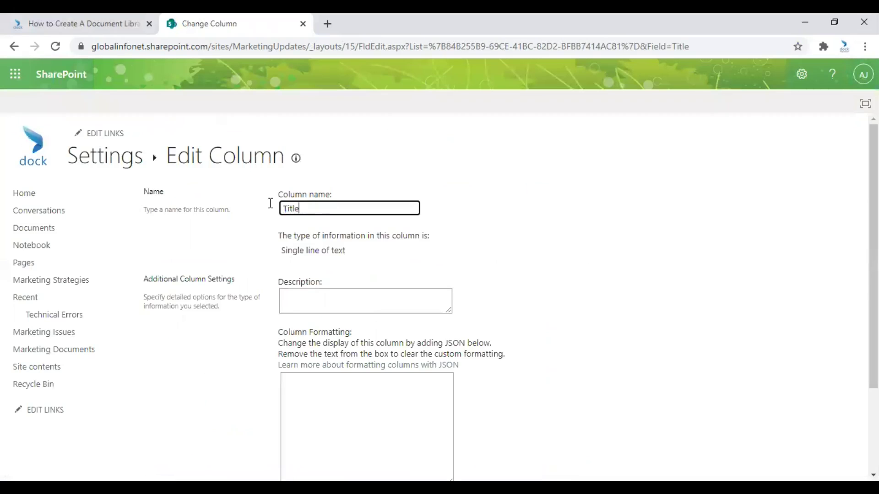
click(297, 298)
scroll(504, 348, down, 1)
scroll(526, 358, down, 2)
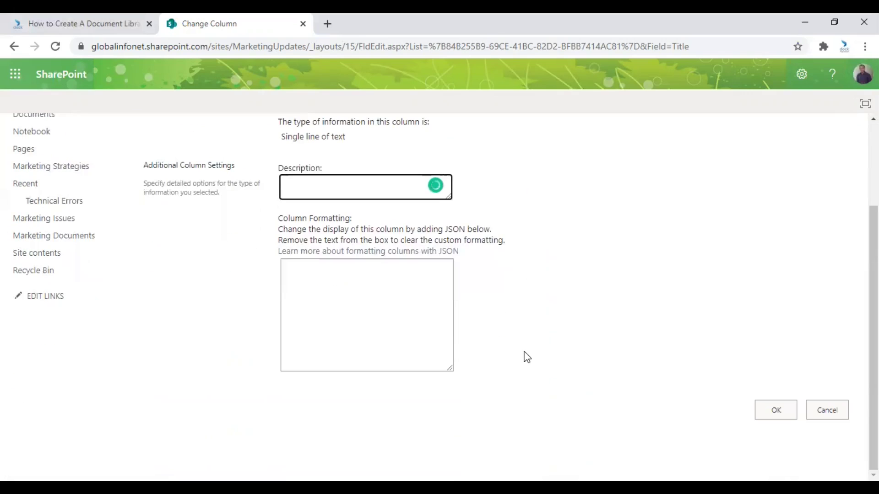
click(344, 291)
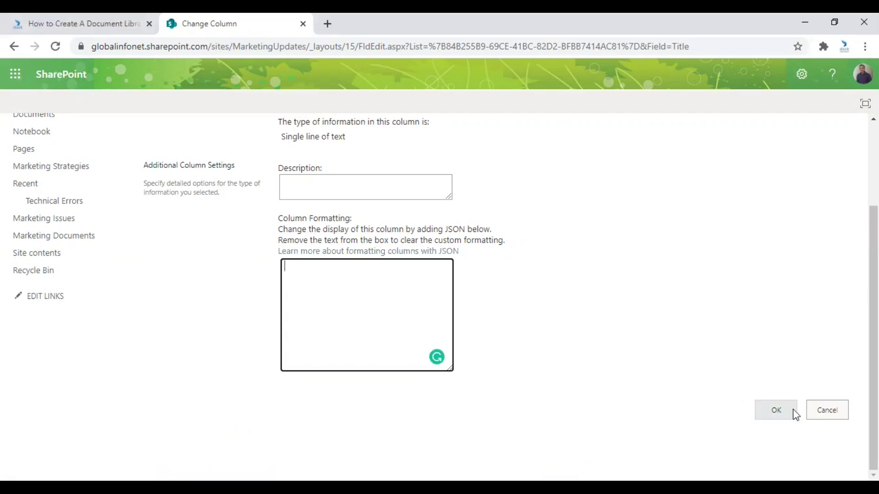
scroll(196, 263, up, 3)
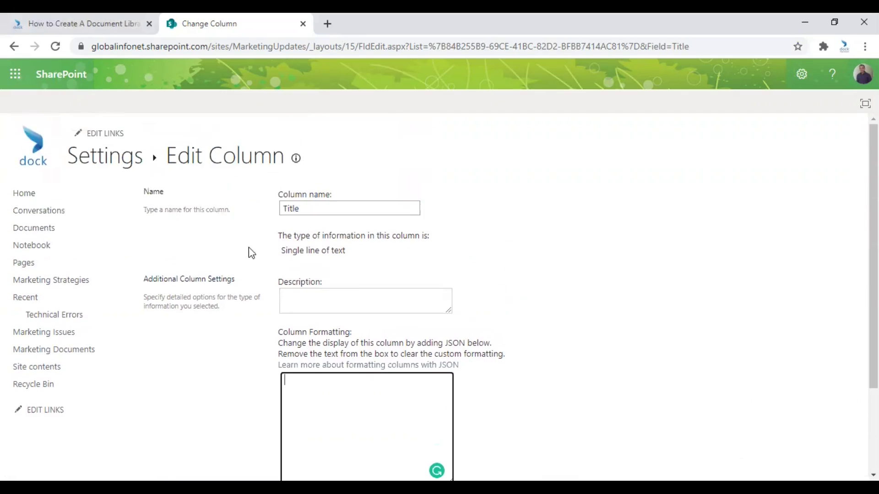
click(115, 156)
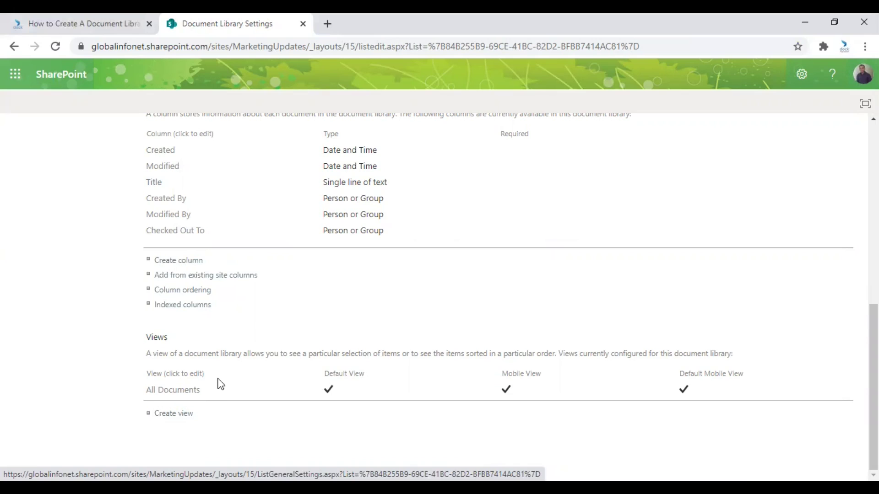
Upload the three Webinar Recording CTA images and the "Free e-book cta - How to Stay at The Top" image from Downloads to Marketing Documents
scroll(358, 269, up, 8)
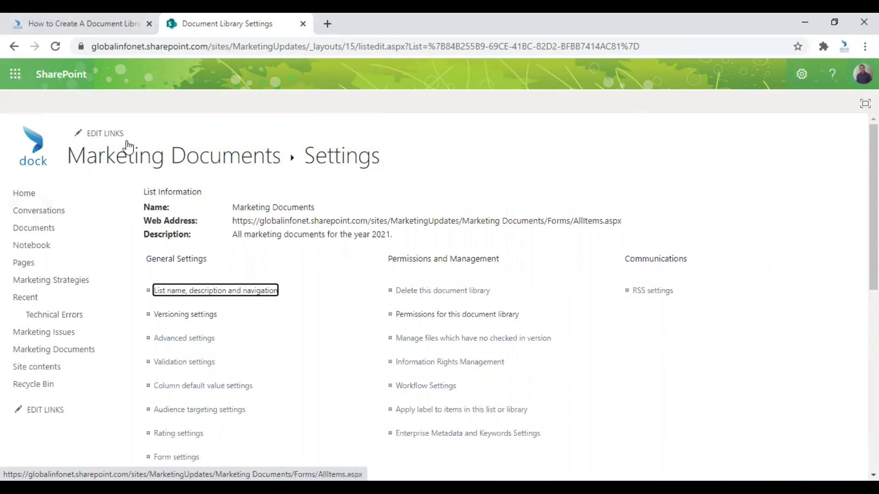
click(70, 355)
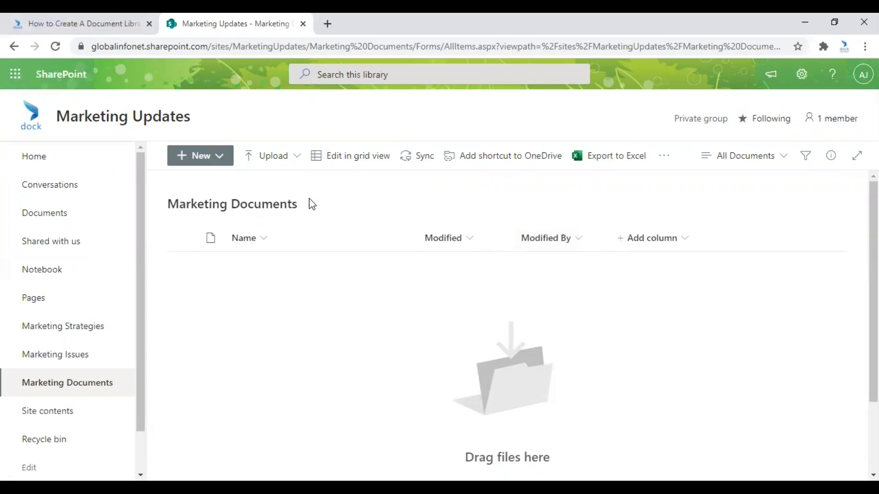
click(264, 161)
click(262, 183)
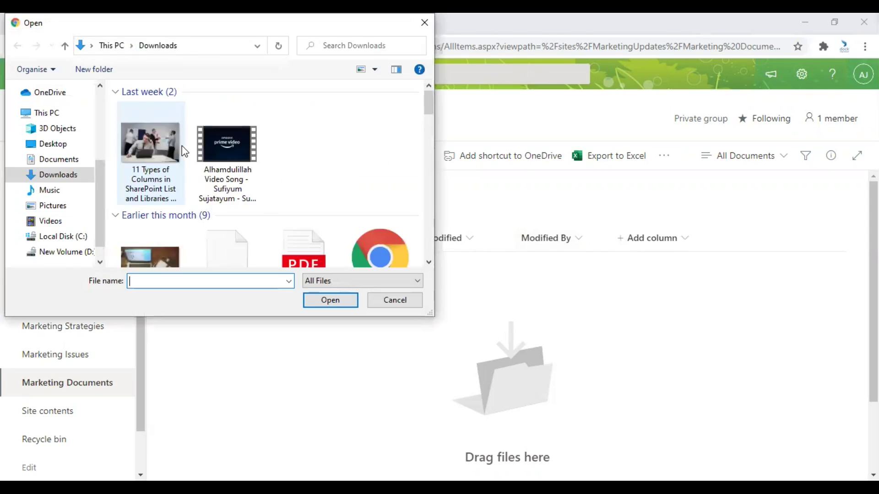
click(152, 153)
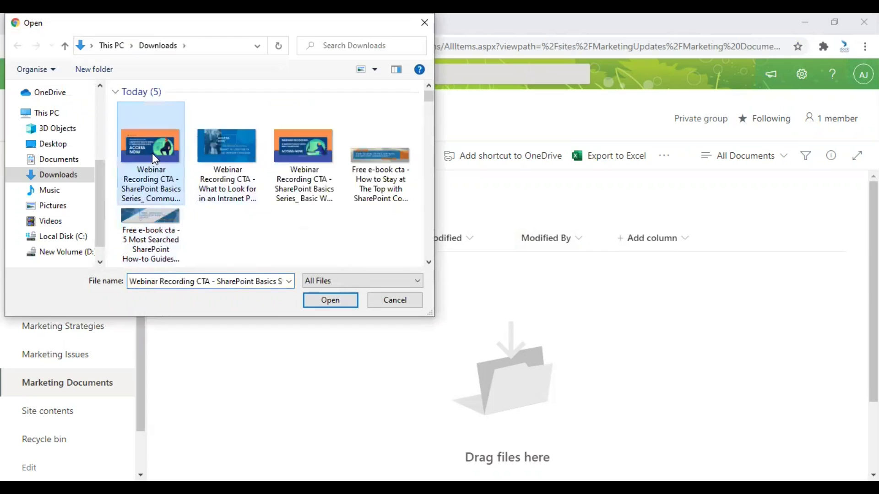
ctrl+click(218, 148)
ctrl+click(315, 150)
ctrl+click(381, 153)
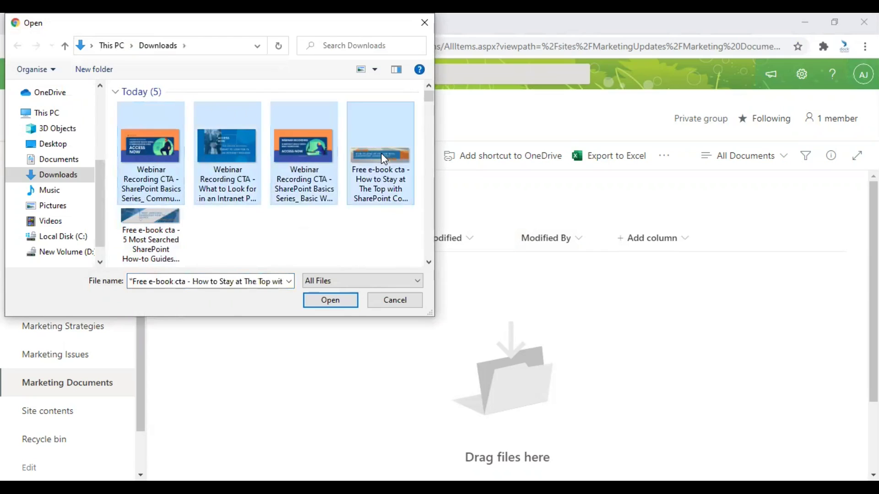
click(345, 302)
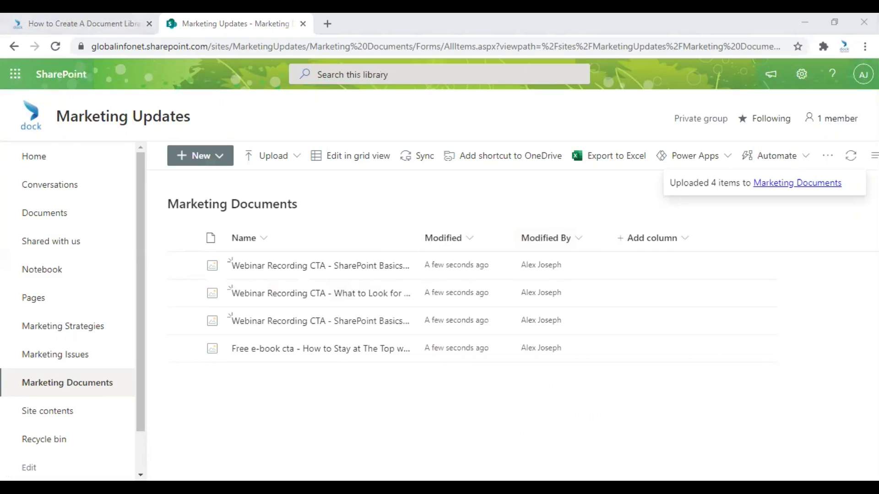
key(alt+Tab)
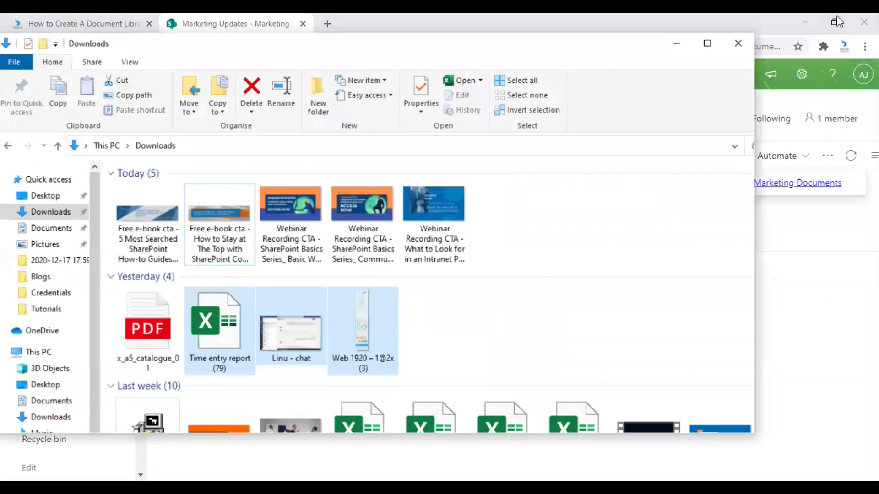
key(alt+Tab)
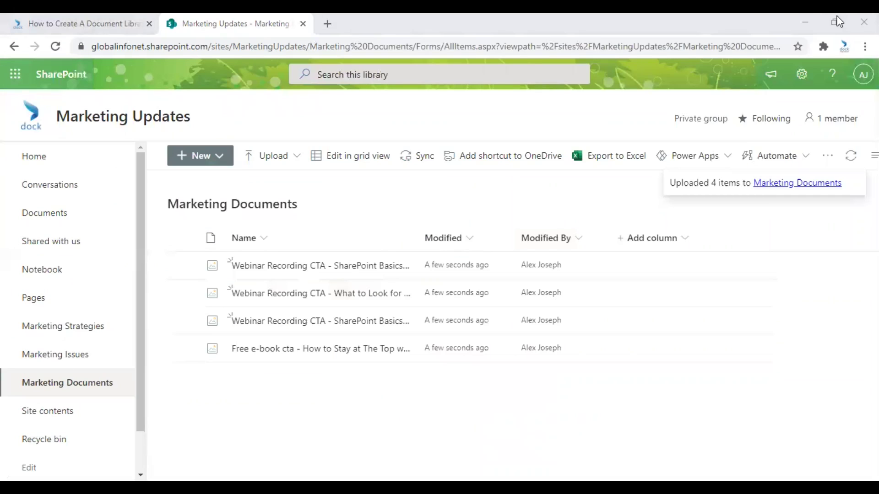
drag(838, 22, 303, 402)
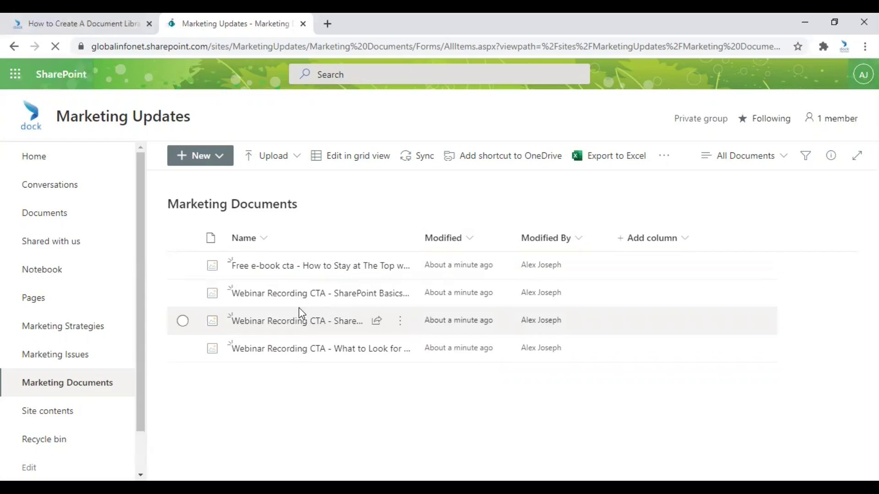
Pin the "Free e-book cta - How to Stay at The Top" image to the top of the Marketing Documents library
mouse_move(402, 265)
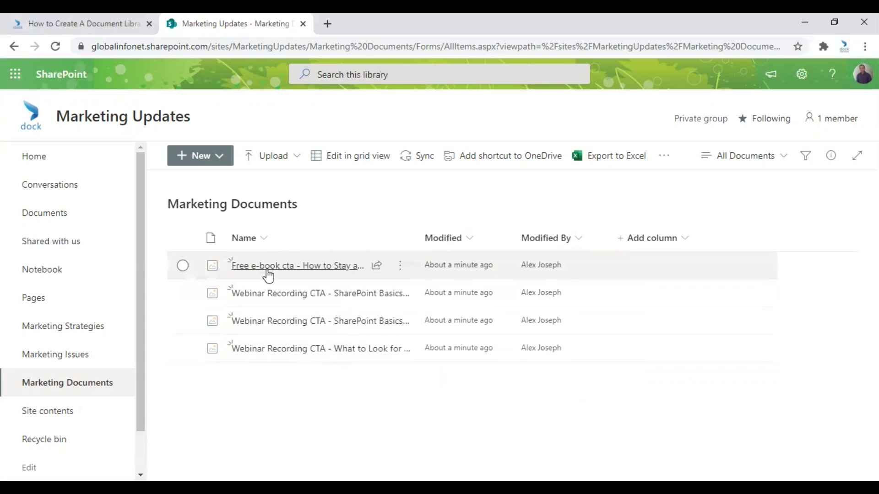
mouse_move(267, 274)
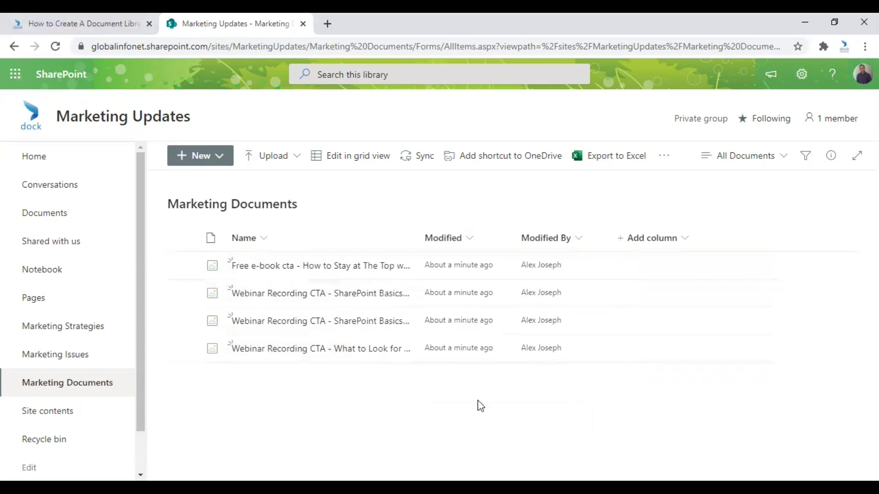
mouse_move(298, 269)
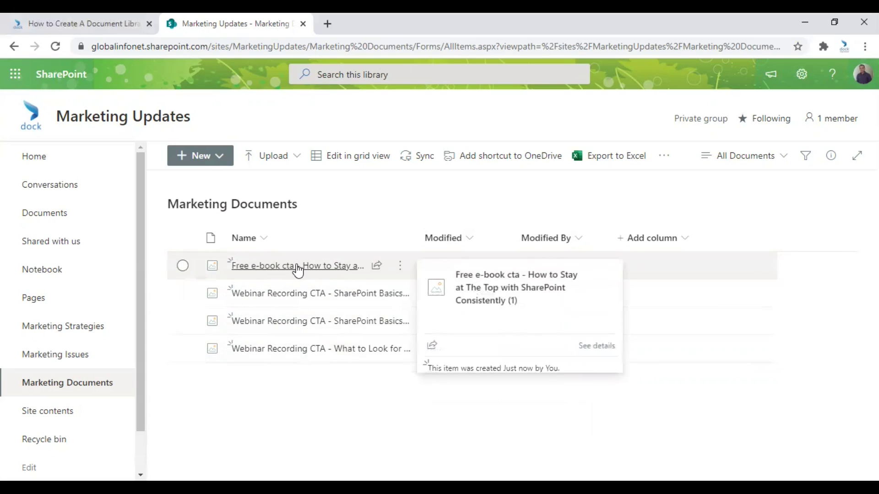
right_click(298, 270)
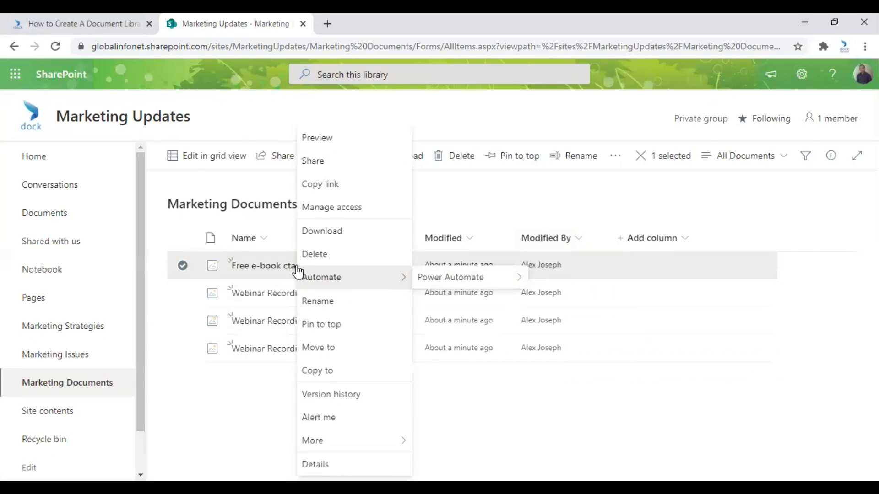
click(329, 330)
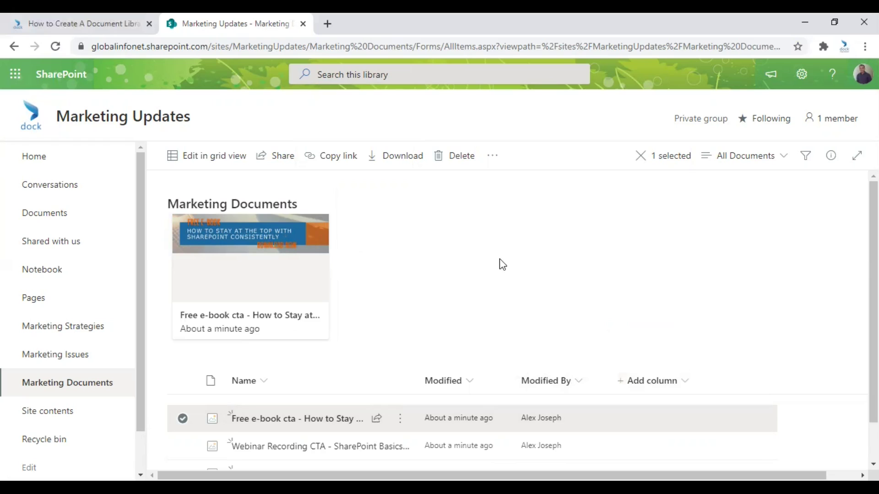
Pin the SharePoint Basics Series communication sites "Webinar Recording CTA" image to the top of the library as well
scroll(513, 301, down, 1)
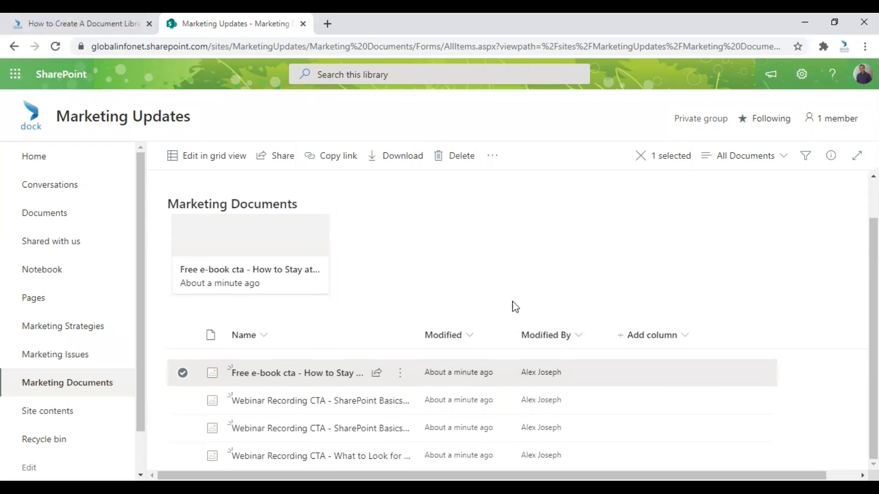
right_click(254, 428)
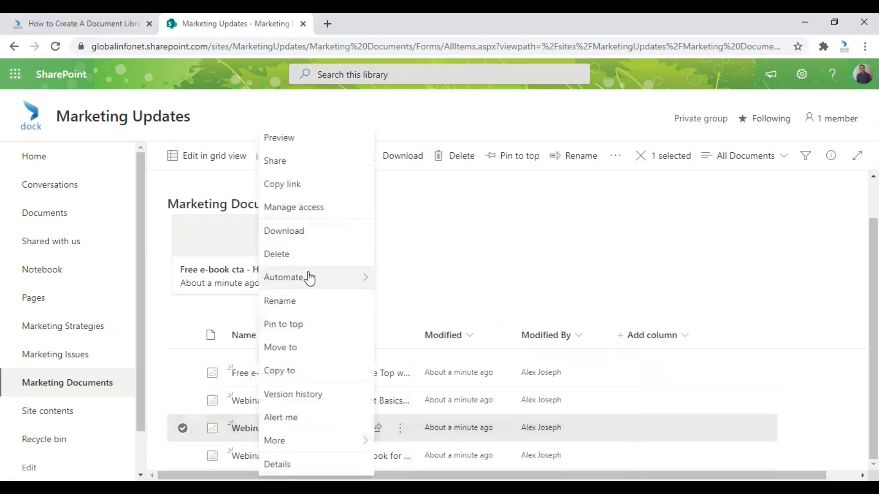
click(288, 326)
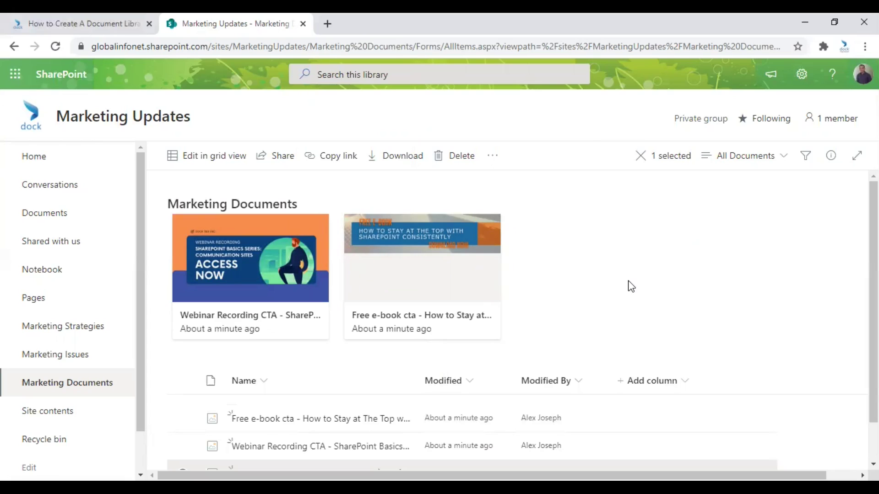
Download the free e-book CTA image and the communication sites webinar image together from Marketing Documents
scroll(630, 286, down, 1)
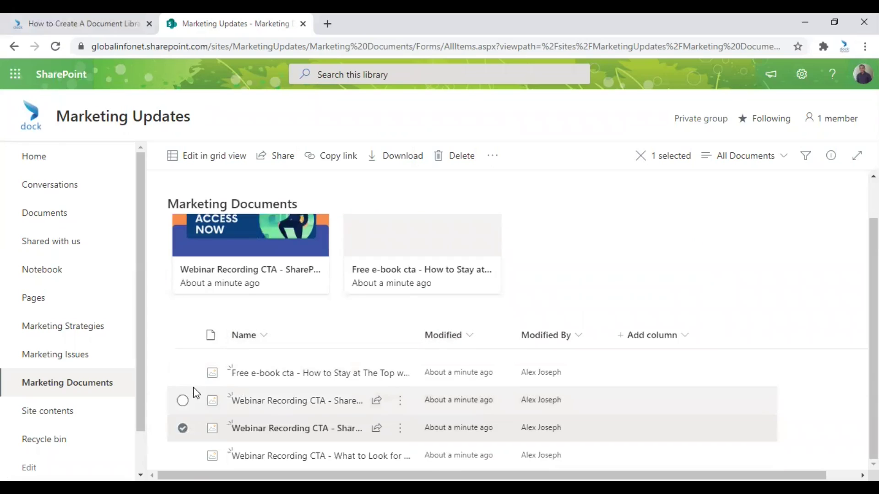
click(182, 373)
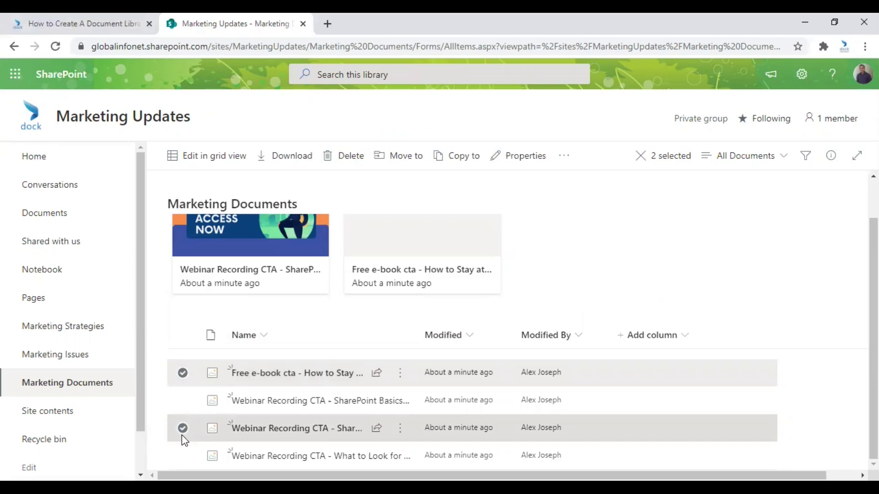
click(287, 158)
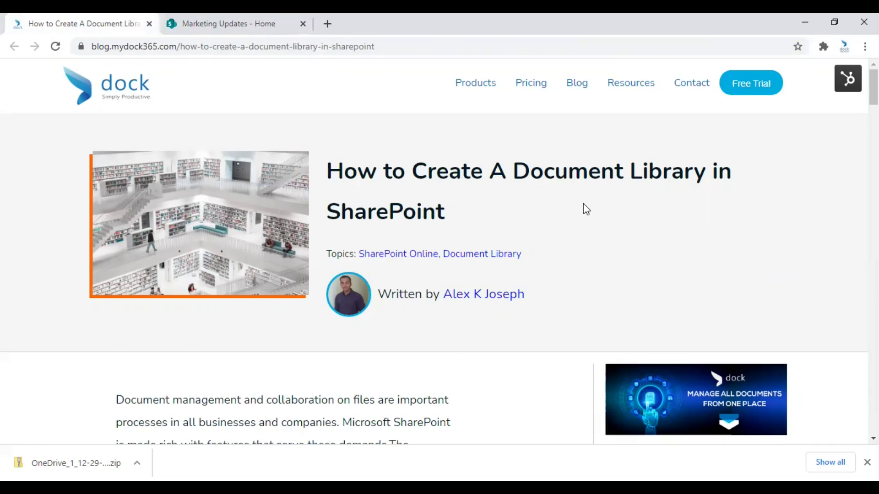
scroll(572, 233, down, 1)
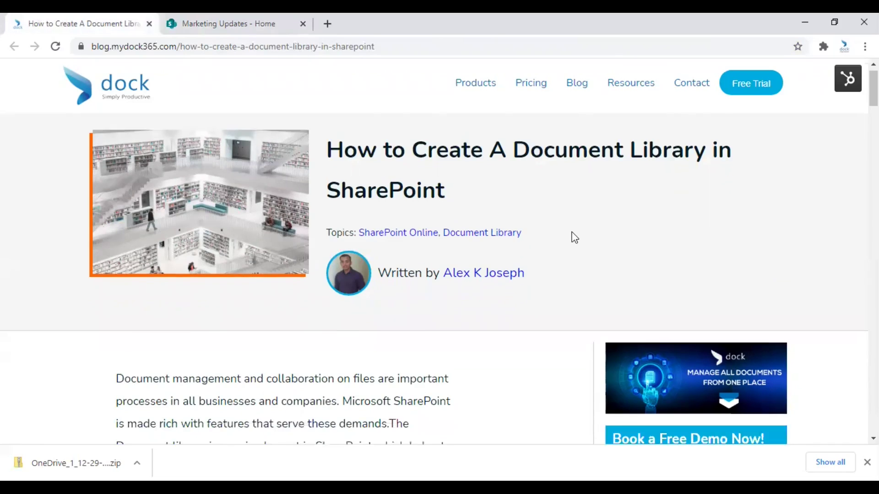
scroll(574, 237, down, 2)
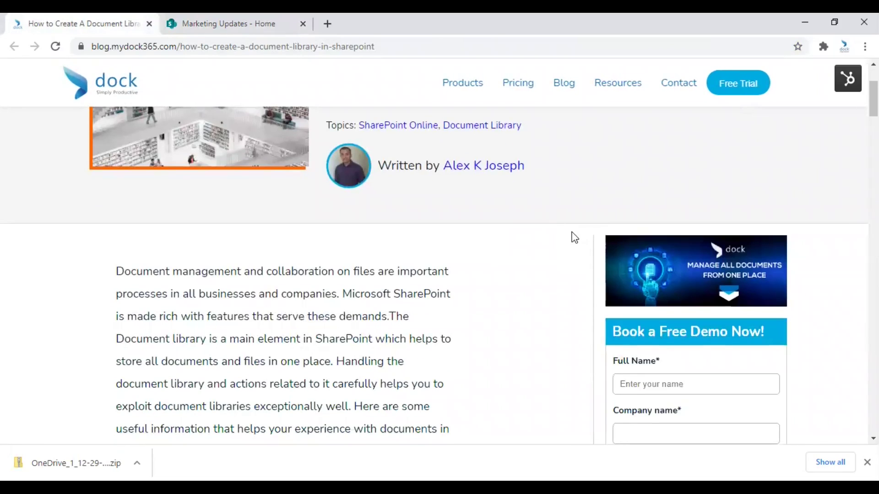
scroll(574, 237, down, 6)
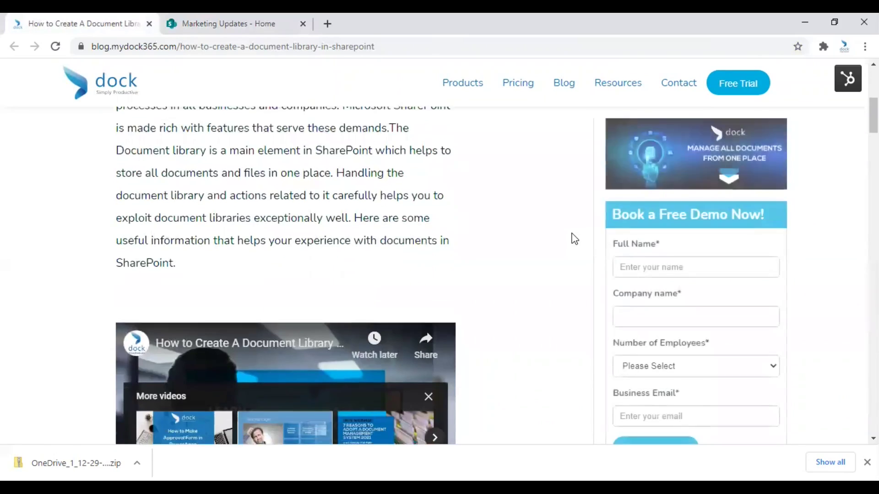
scroll(576, 239, down, 4)
scroll(576, 238, up, 10)
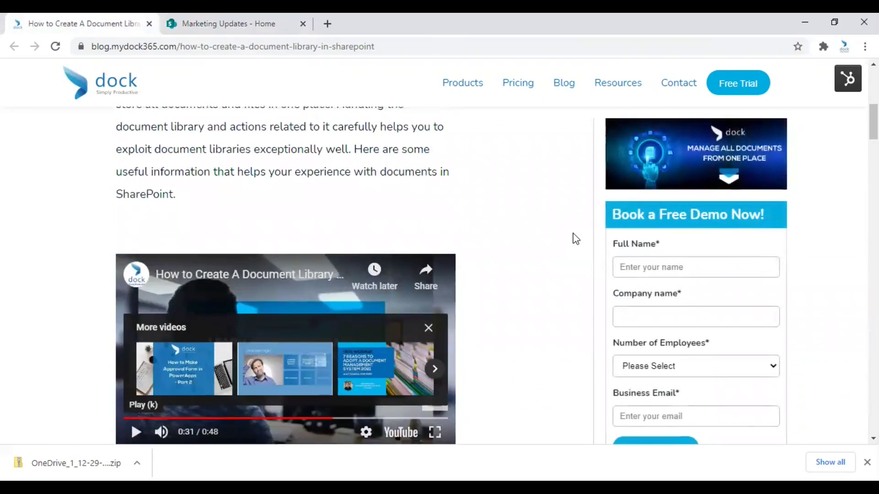
scroll(576, 239, up, 3)
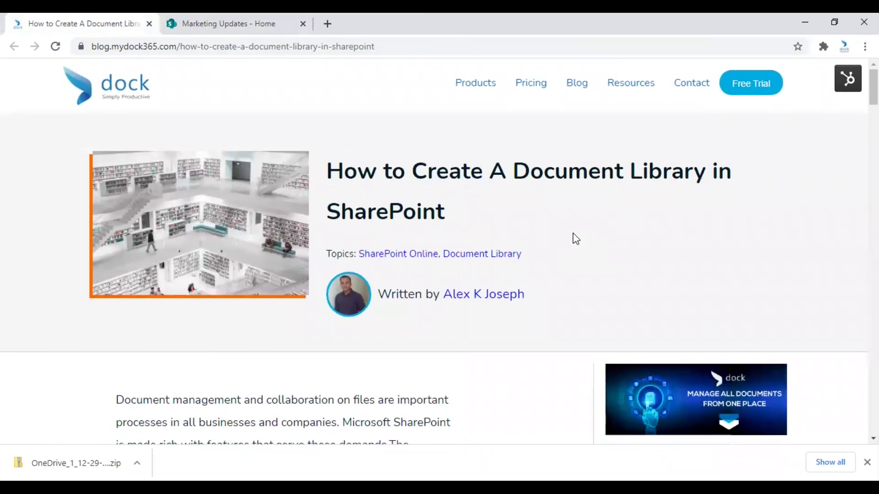